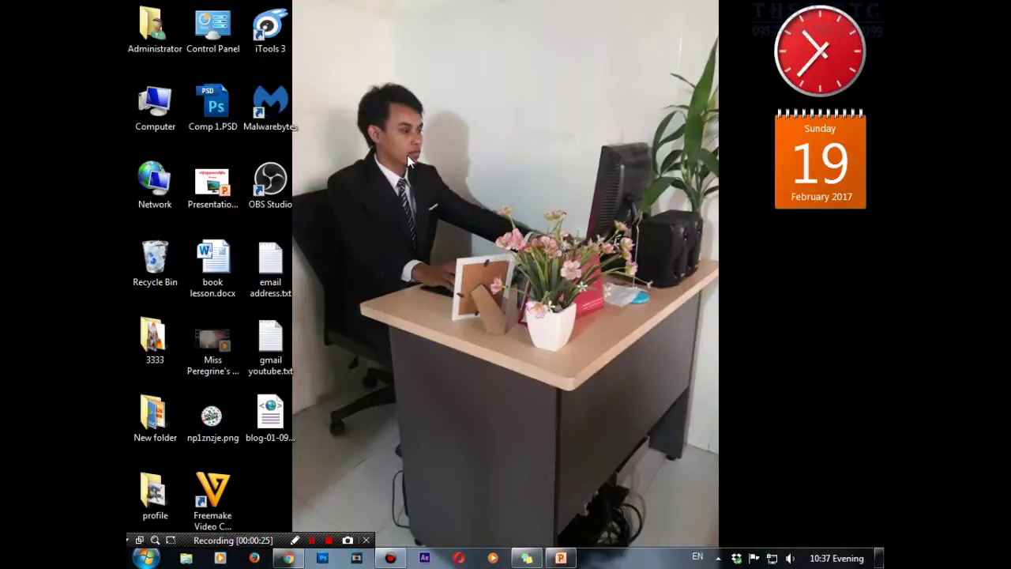
# Step: Refresh the desktop and open the replacement icon choices for the Computer icon in Desktop Icon Settings
pyautogui.rightClick(451, 139)
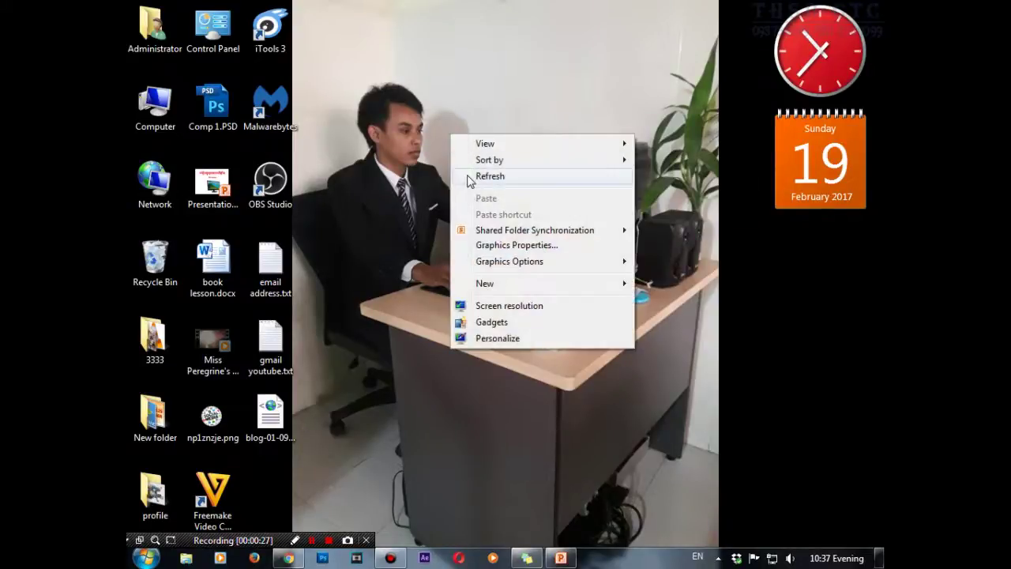
pyautogui.click(470, 178)
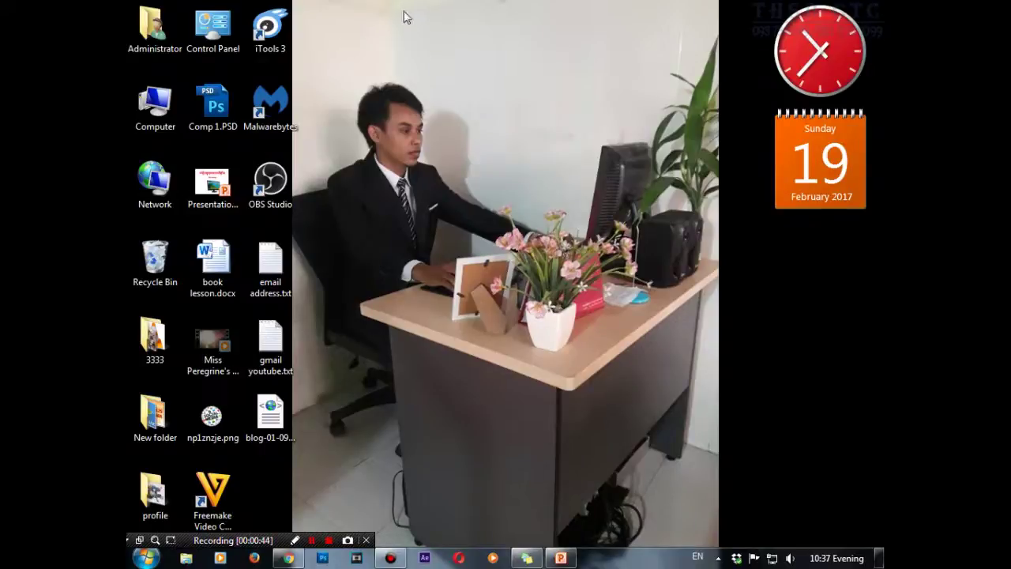
pyautogui.rightClick(521, 109)
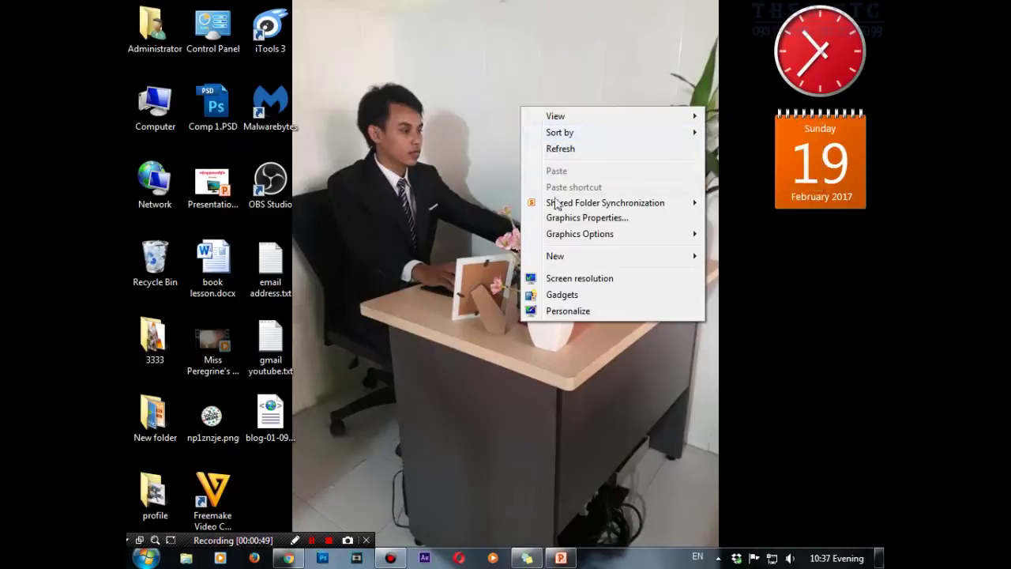
pyautogui.click(587, 311)
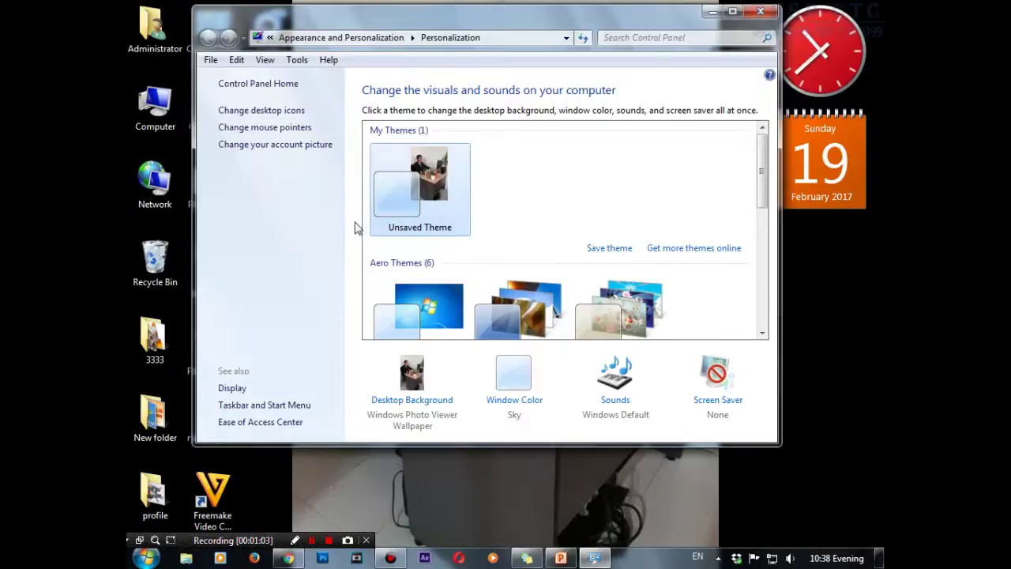
pyautogui.click(283, 111)
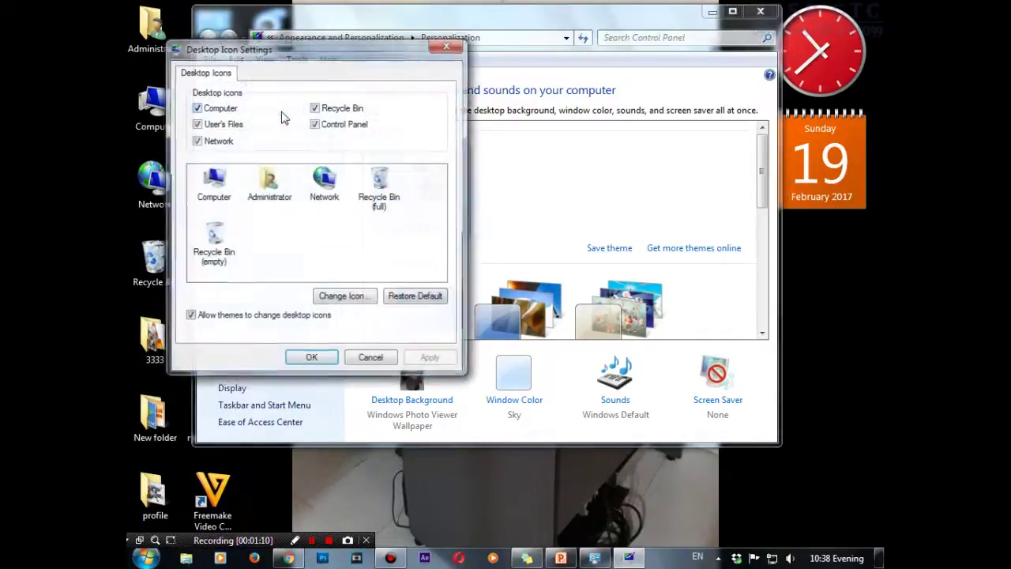
pyautogui.moveTo(301, 54); pyautogui.dragTo(489, 41)
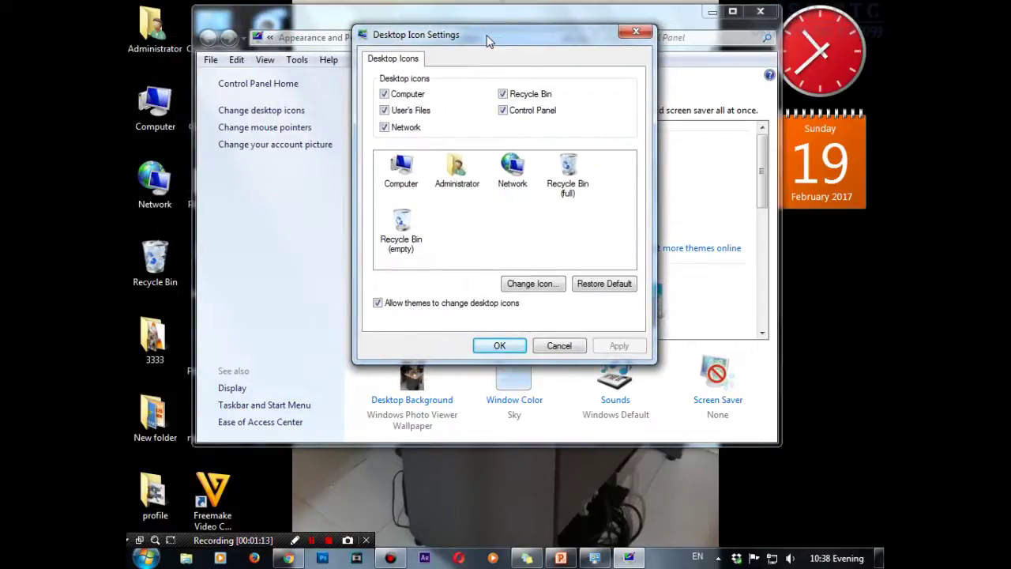
pyautogui.click(403, 170)
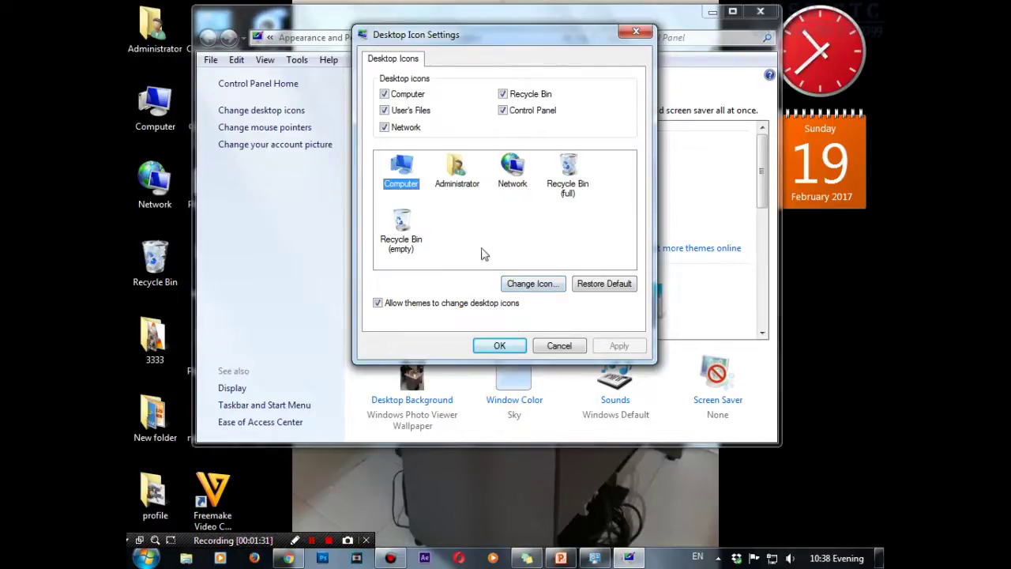
pyautogui.click(517, 284)
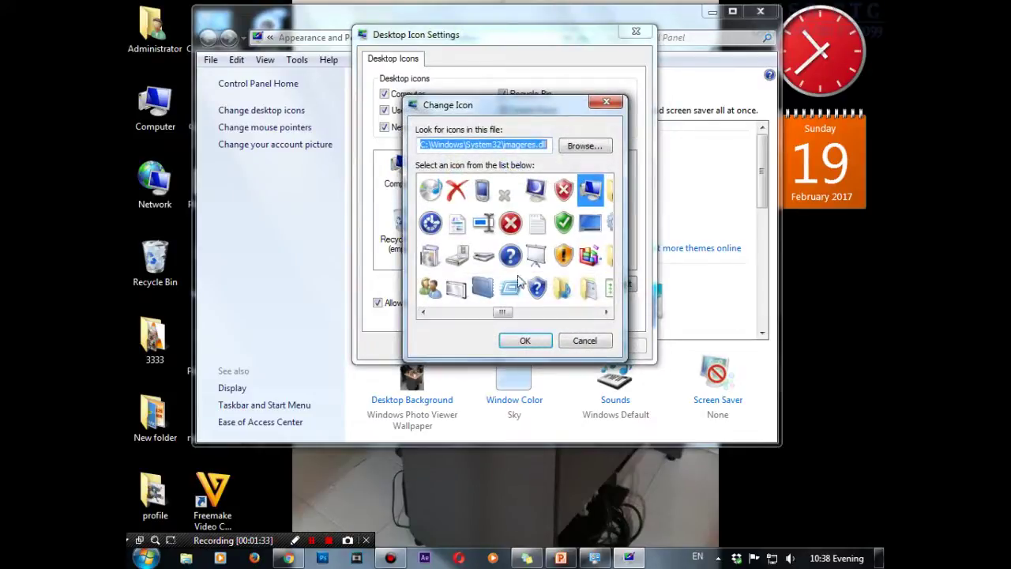
# Step: Look through the icons in imageres.dll for a replacement for the Computer icon
pyautogui.click(540, 229)
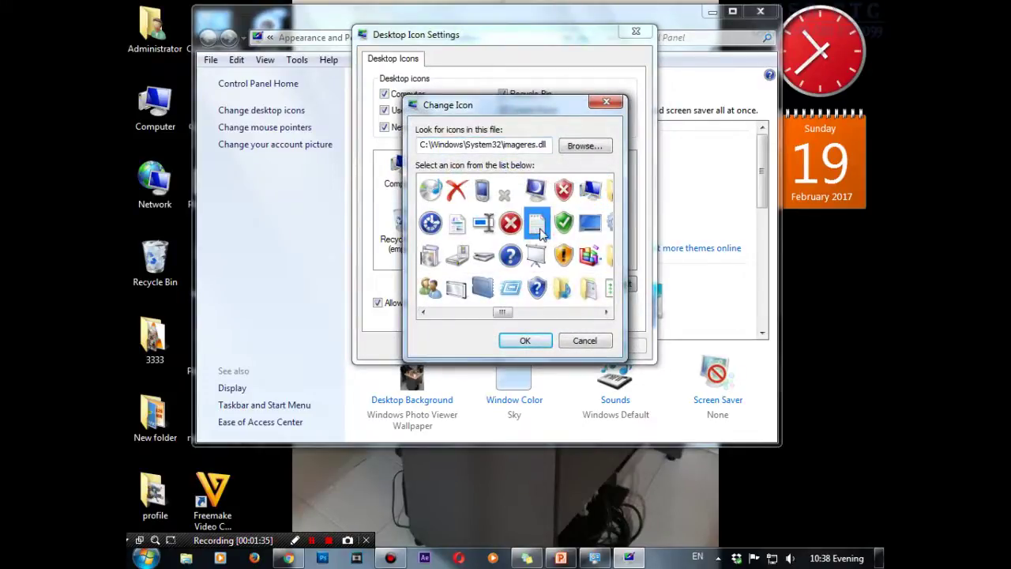
pyautogui.scroll(-5, 539, 229)
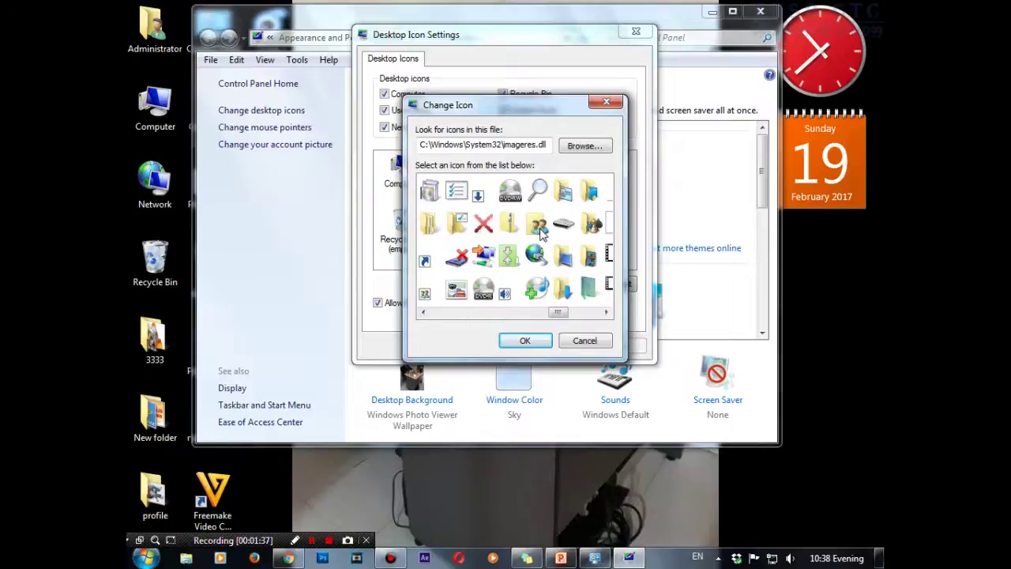
pyautogui.scroll(-3, 542, 232)
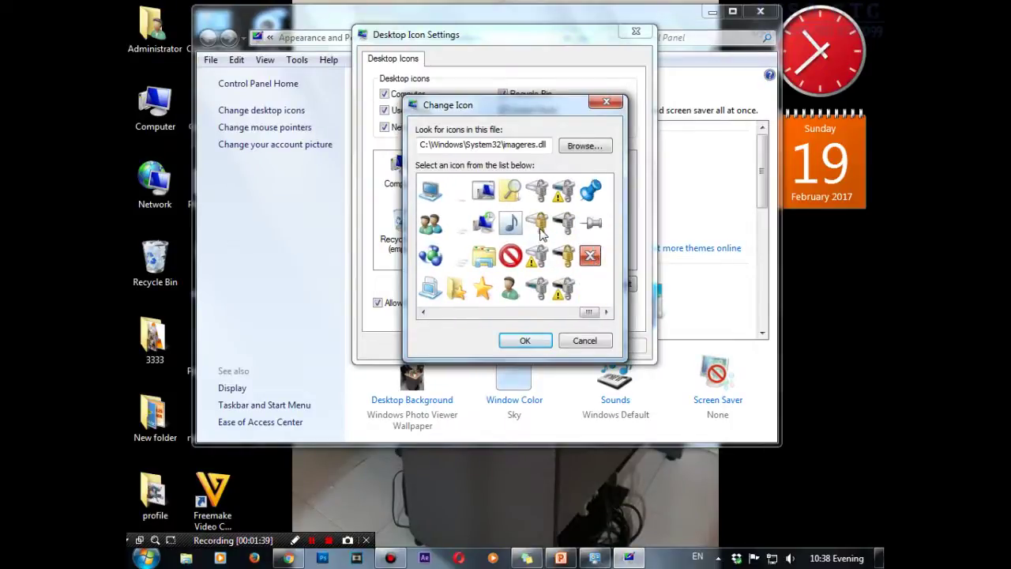
pyautogui.scroll(6, 539, 229)
pyautogui.scroll(6, 539, 231)
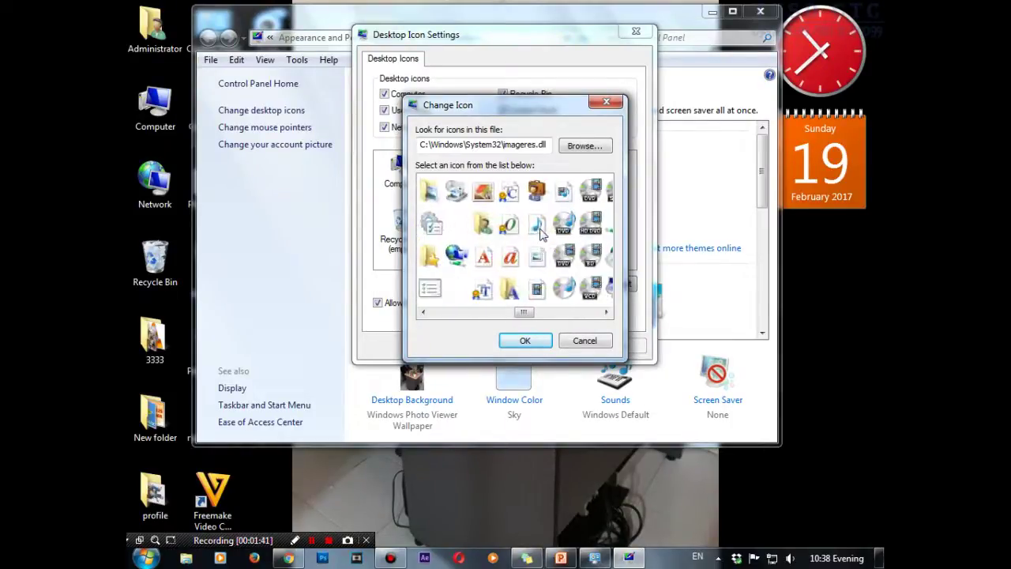
pyautogui.scroll(5, 519, 239)
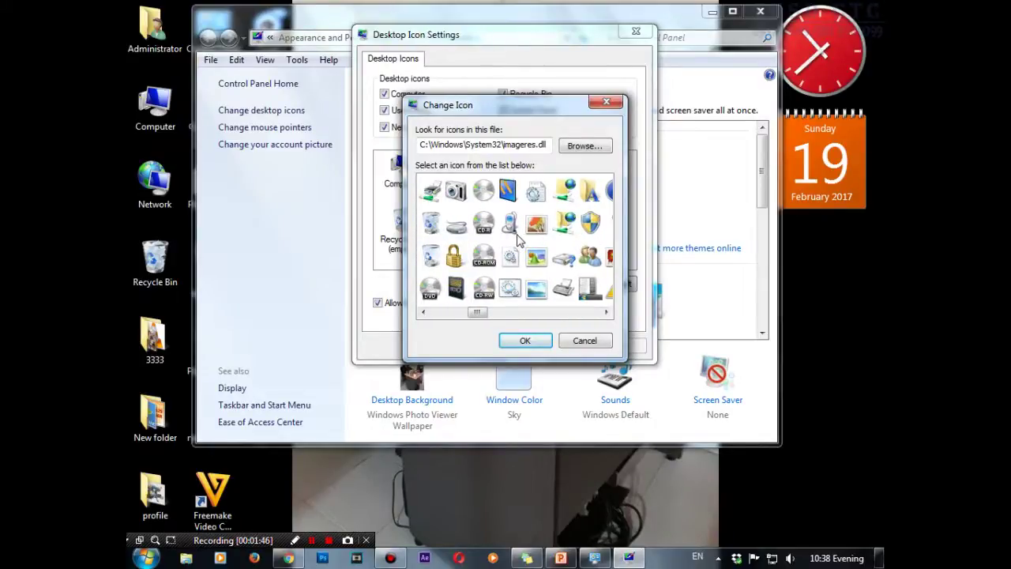
pyautogui.scroll(5, 488, 225)
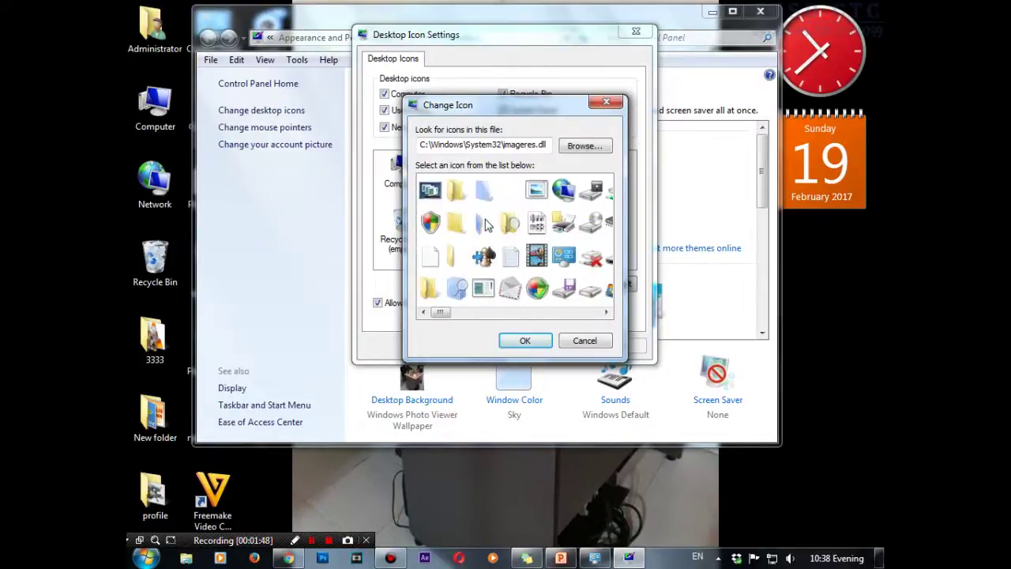
pyautogui.click(566, 192)
pyautogui.scroll(-1, 586, 227)
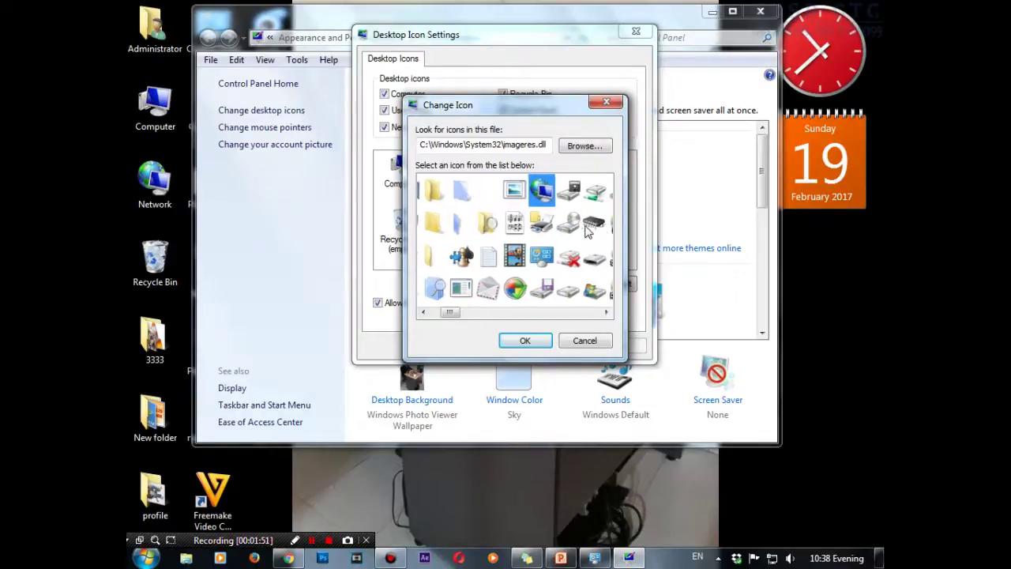
pyautogui.scroll(-3, 583, 225)
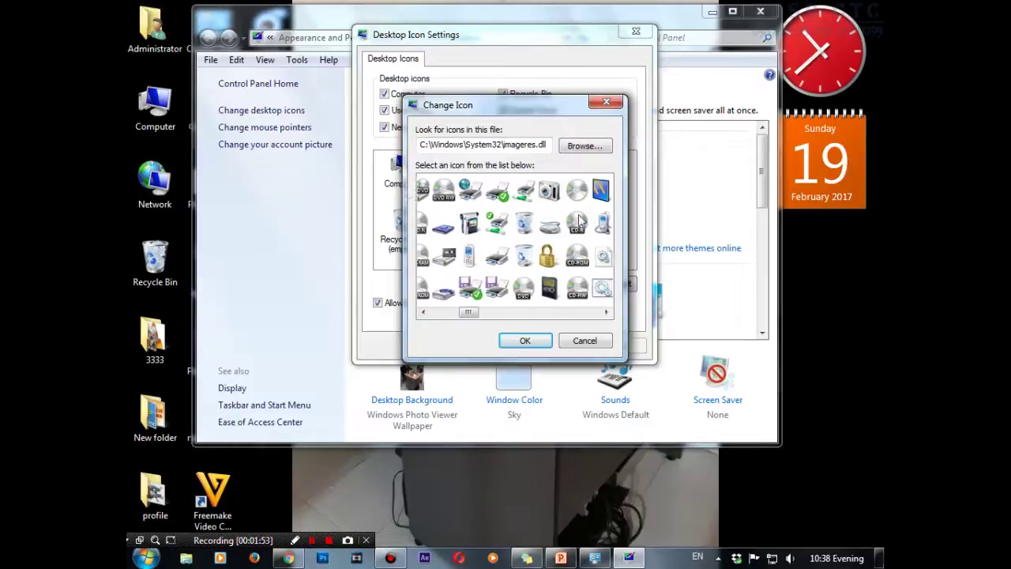
pyautogui.scroll(-3, 582, 223)
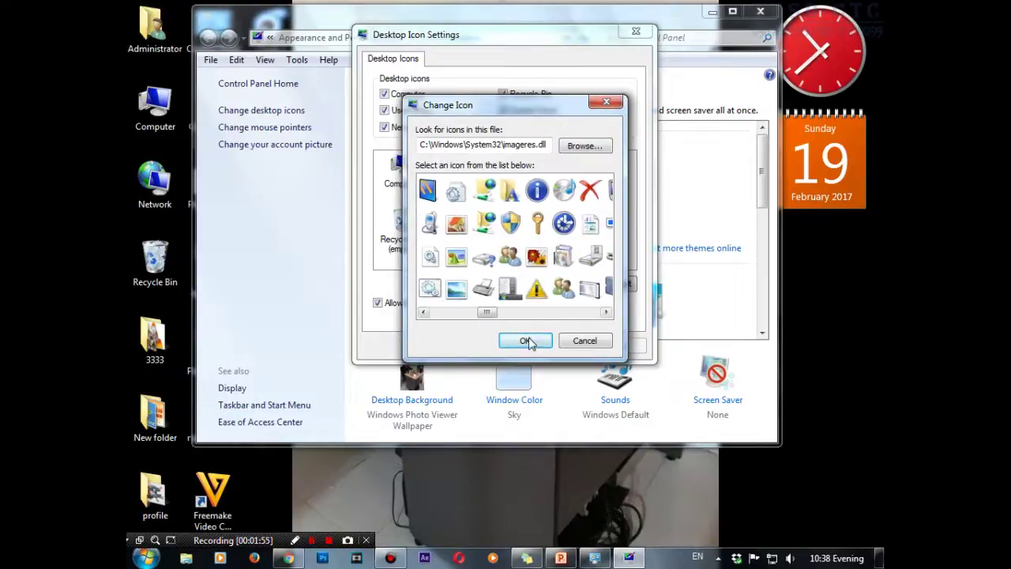
pyautogui.scroll(-2, 564, 278)
pyautogui.scroll(-3, 570, 245)
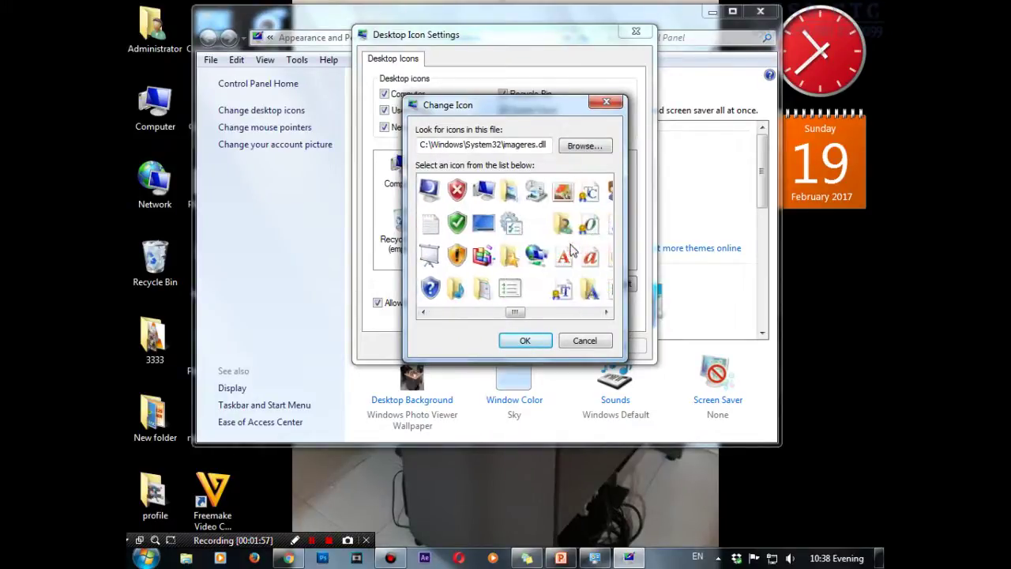
# Step: Change the Computer desktop icon to the computer monitor image beside the monitor with a magnifier, and apply it
pyautogui.click(484, 223)
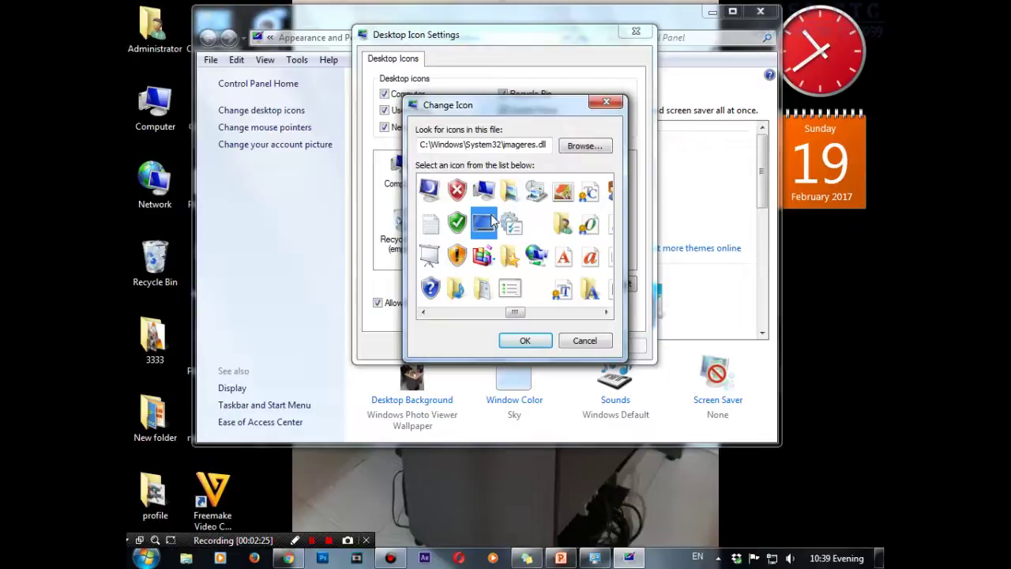
pyautogui.click(562, 226)
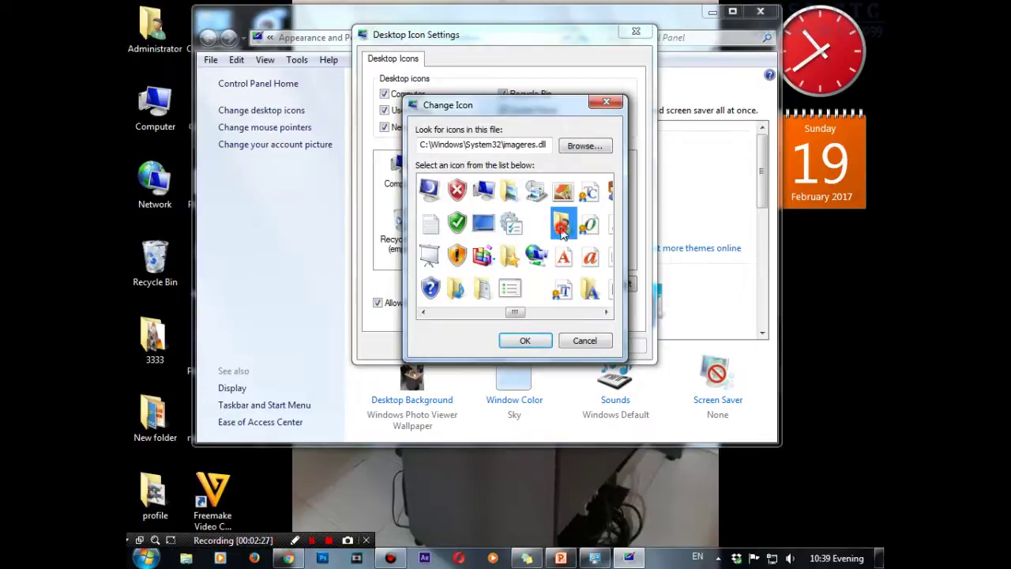
pyautogui.scroll(-3, 553, 251)
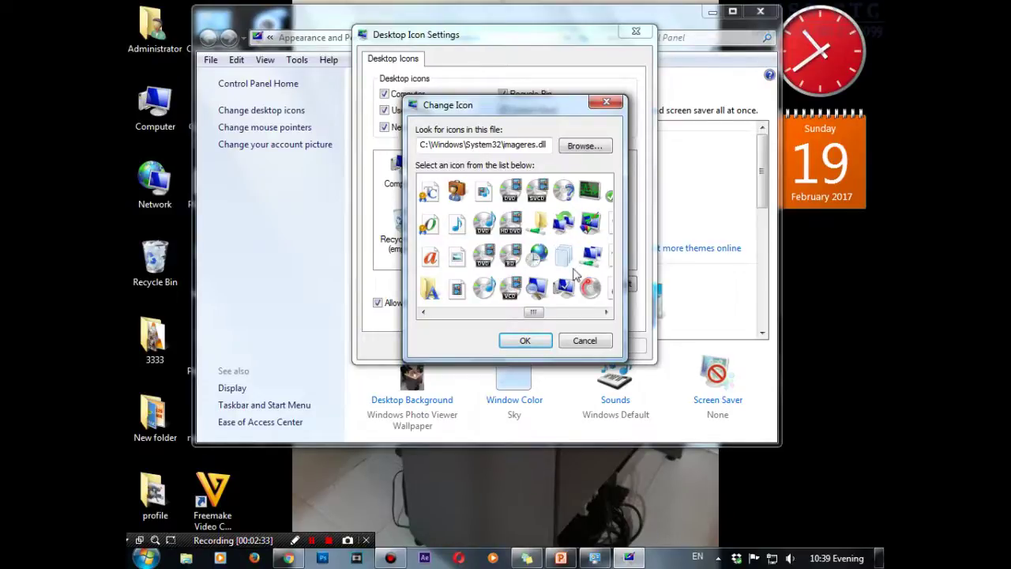
pyautogui.click(563, 291)
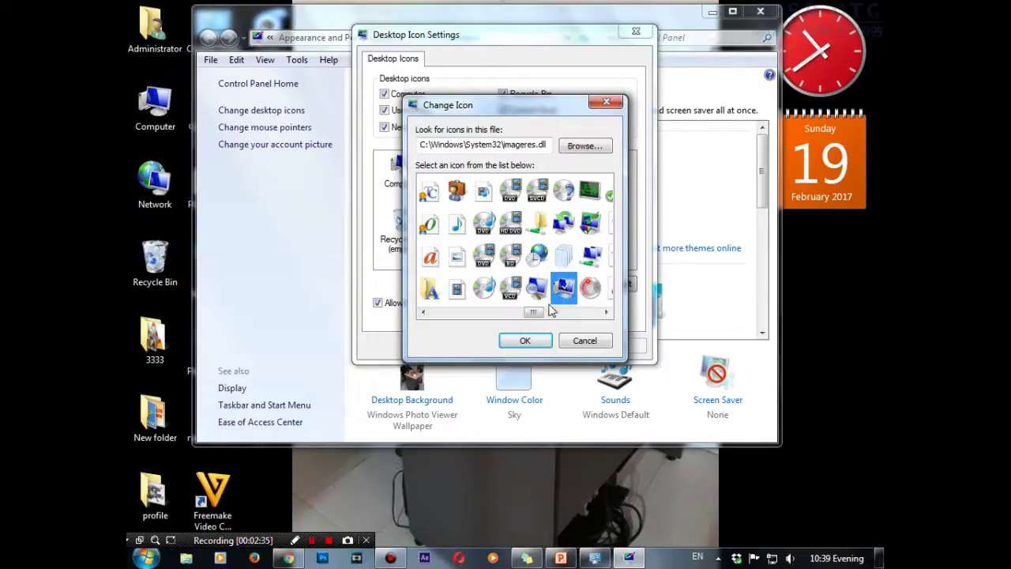
pyautogui.click(525, 340)
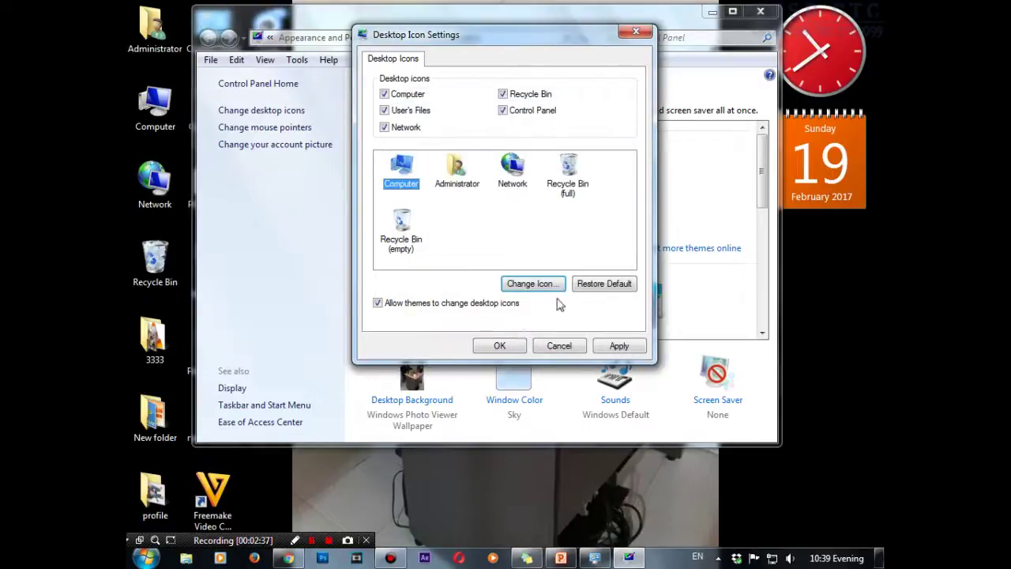
pyautogui.click(612, 344)
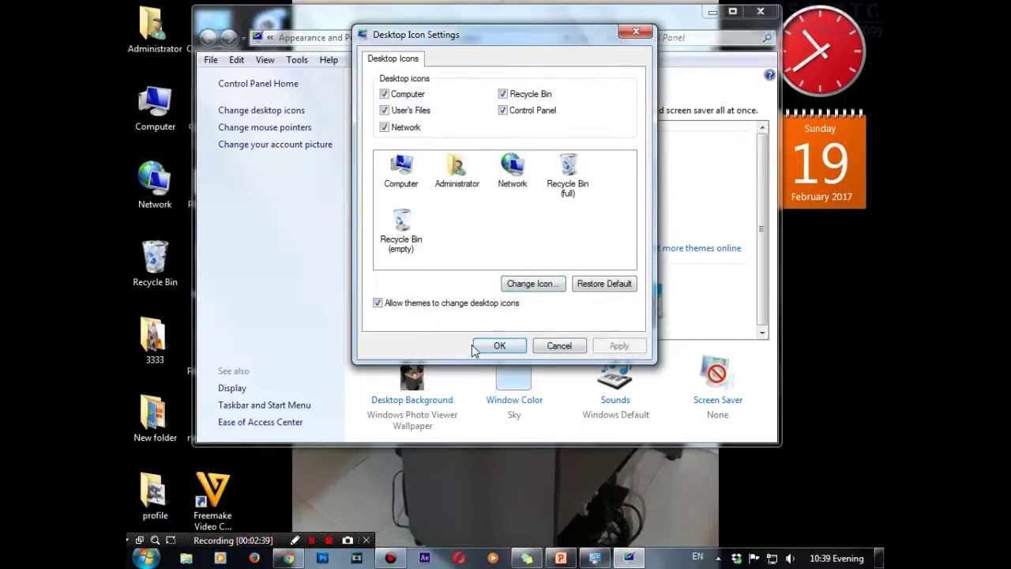
pyautogui.click(505, 346)
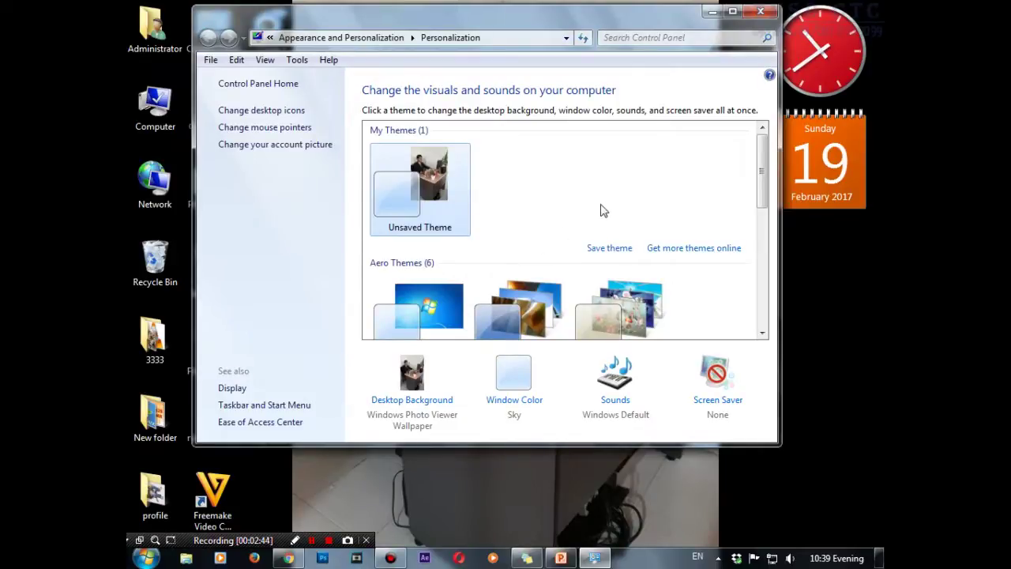
# Step: Close the Personalization window and refresh the desktop twice
pyautogui.click(760, 11)
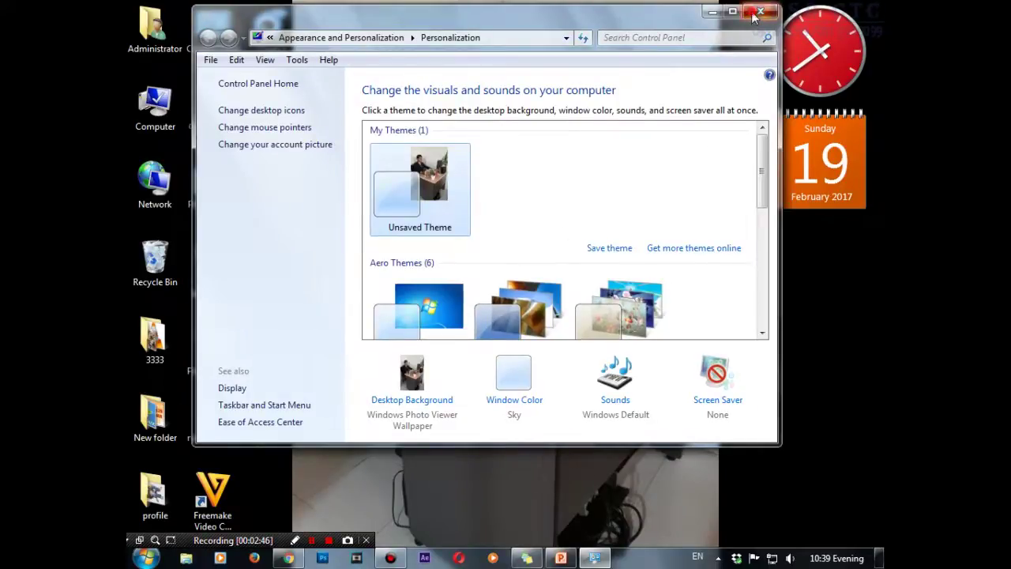
pyautogui.rightClick(579, 163)
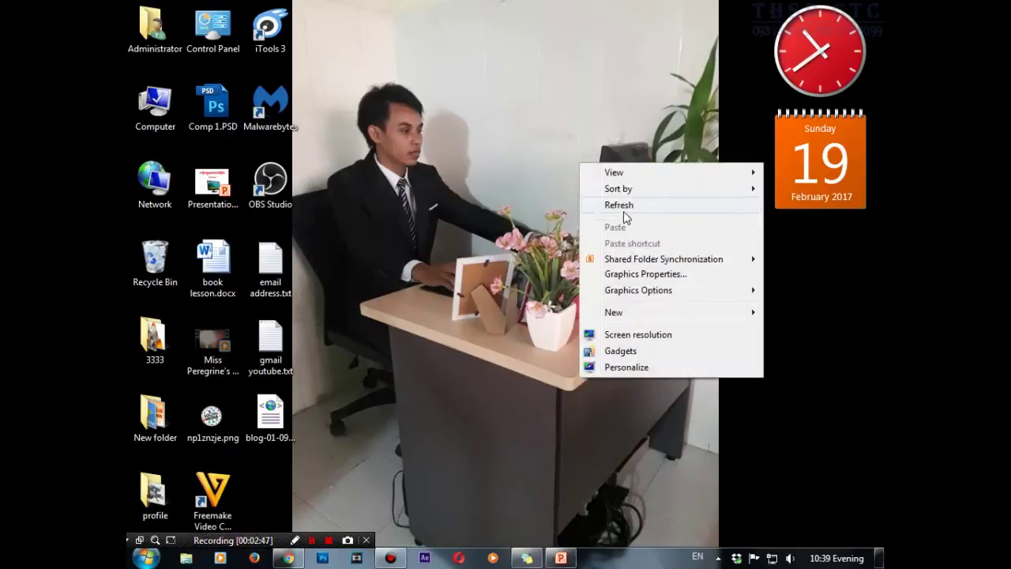
pyautogui.click(623, 207)
pyautogui.rightClick(581, 178)
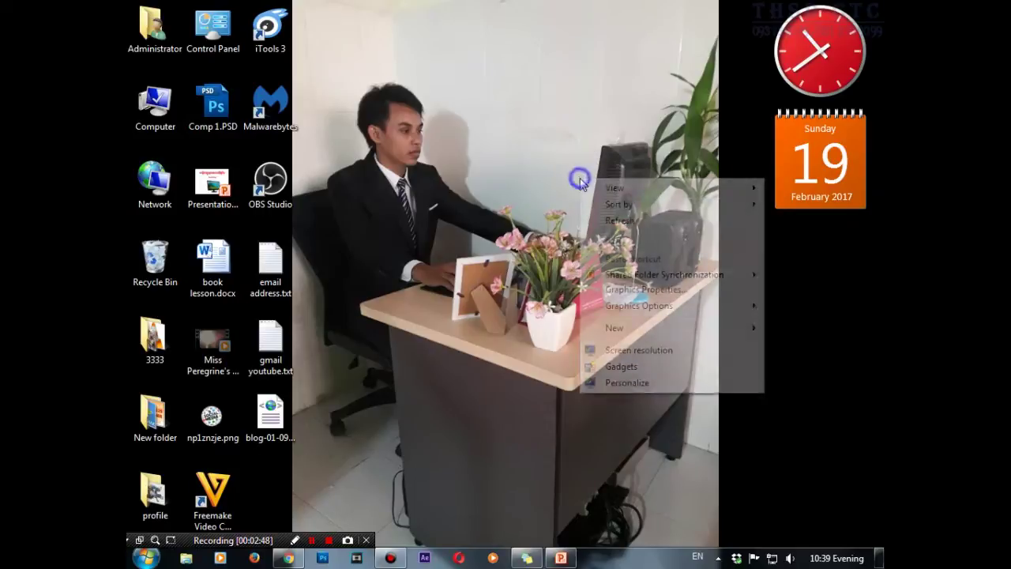
pyautogui.click(617, 221)
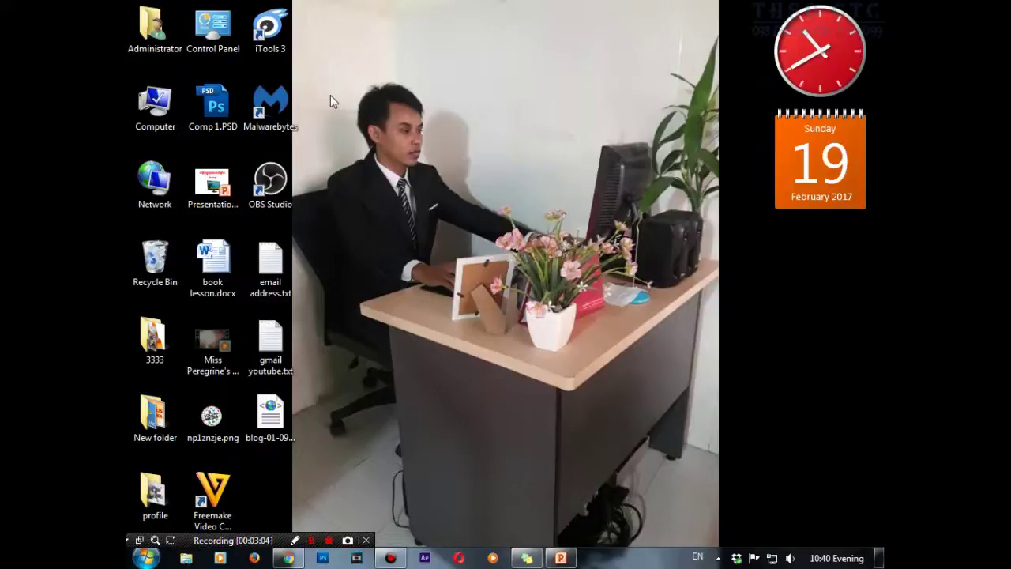
# Step: Reopen the Computer icon's choices in the desktop icon settings, review the selected icon and accept it
pyautogui.rightClick(444, 89)
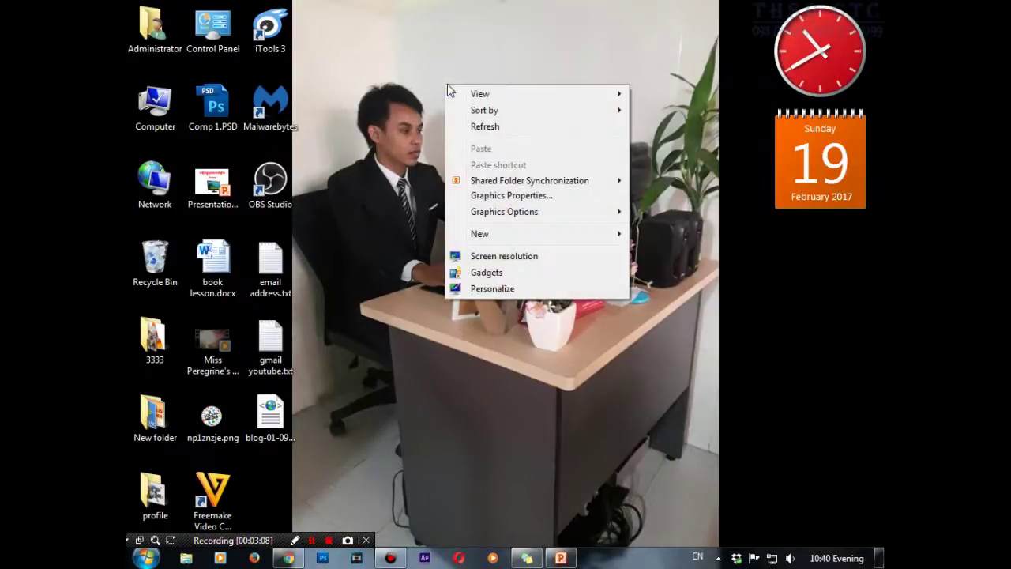
pyautogui.click(478, 290)
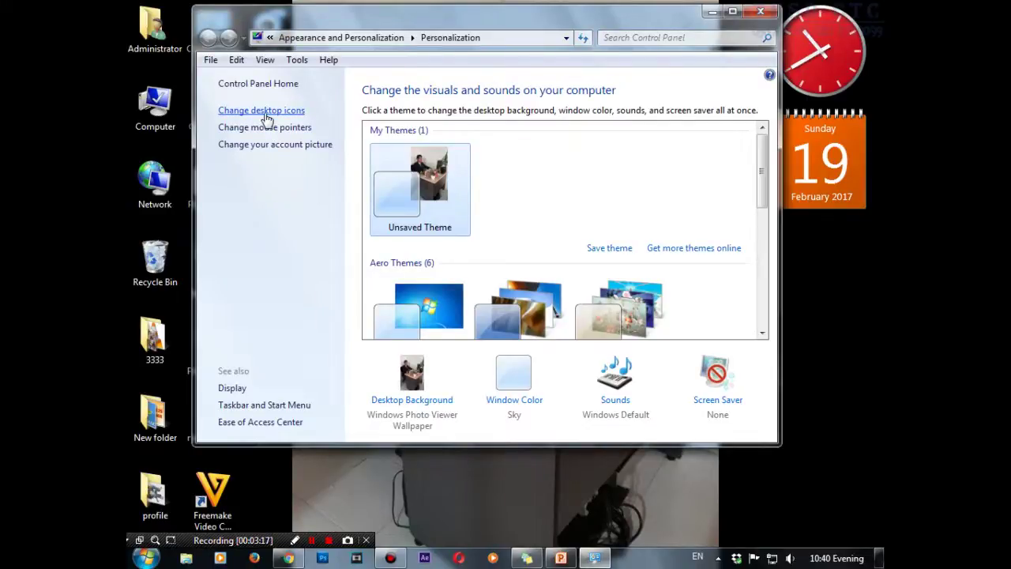
pyautogui.click(267, 118)
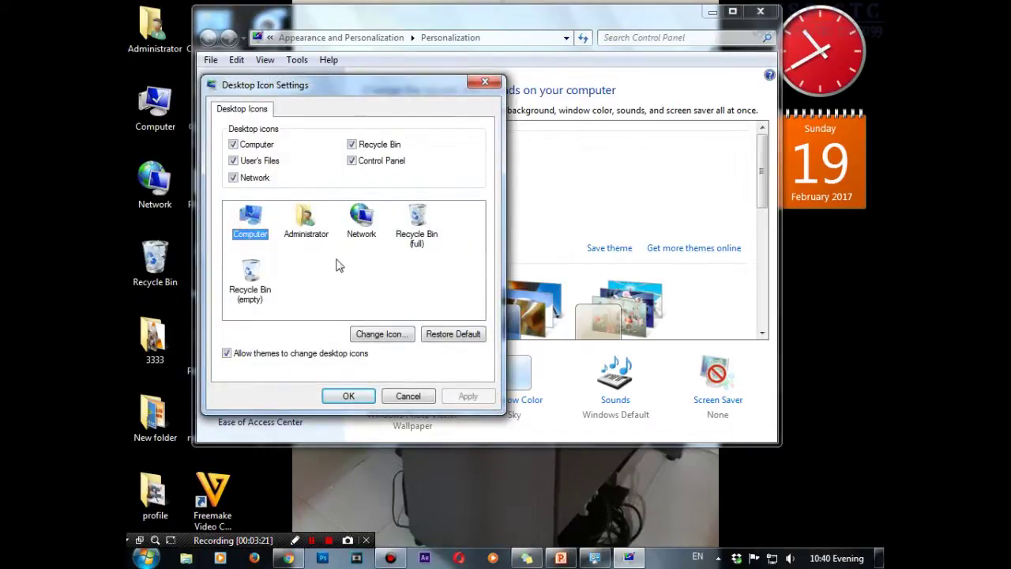
pyautogui.click(370, 335)
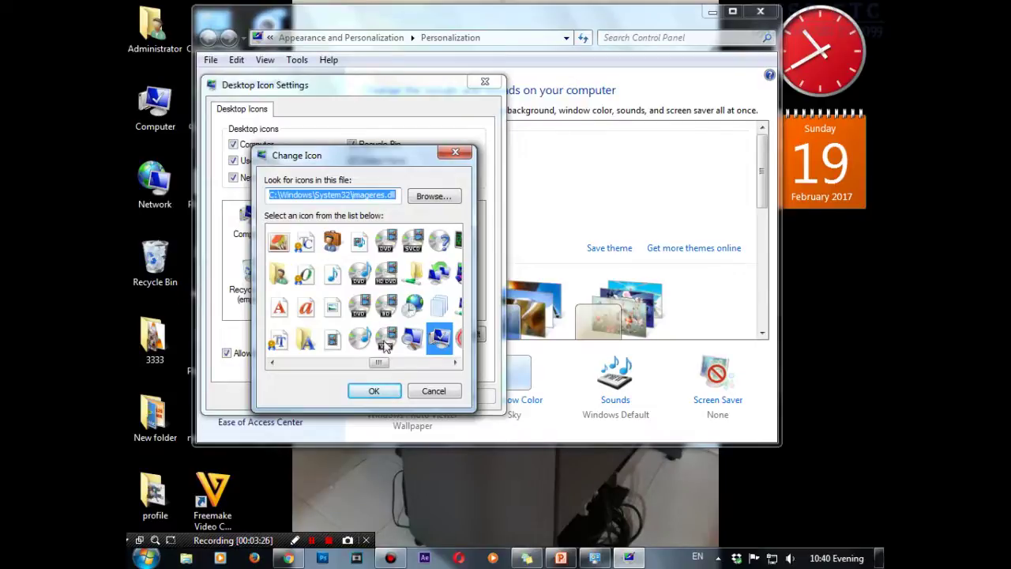
pyautogui.click(379, 391)
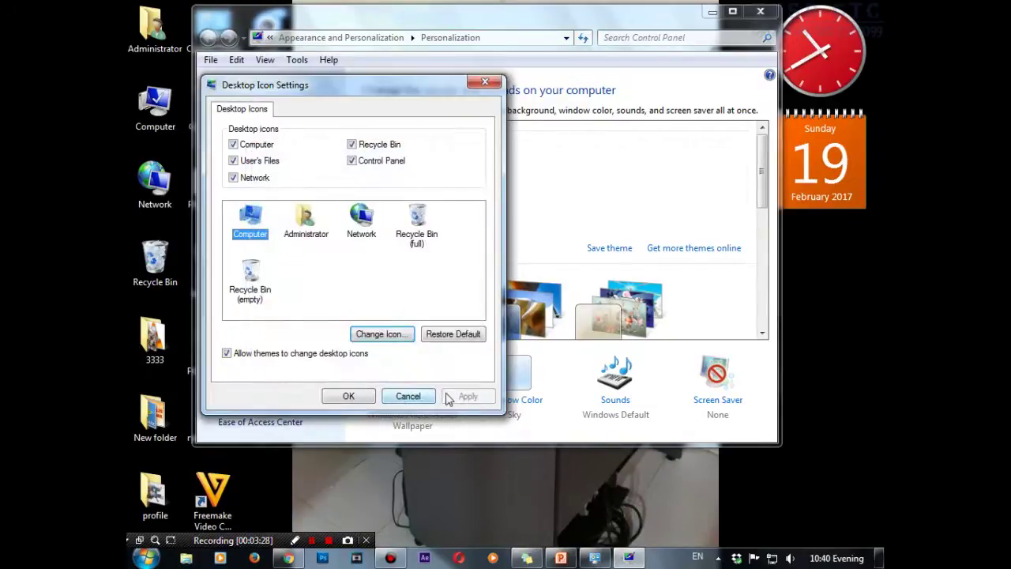
pyautogui.click(351, 398)
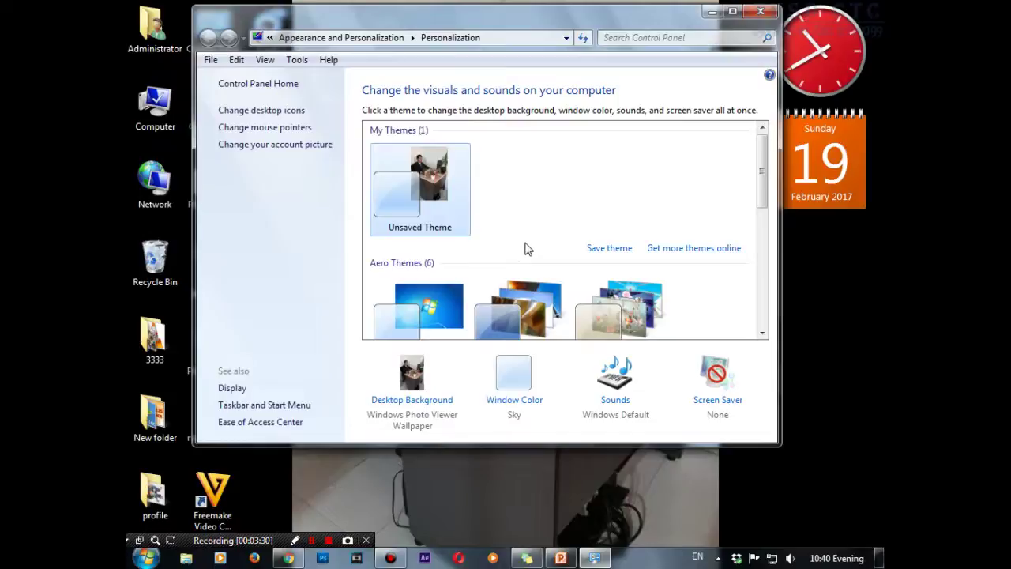